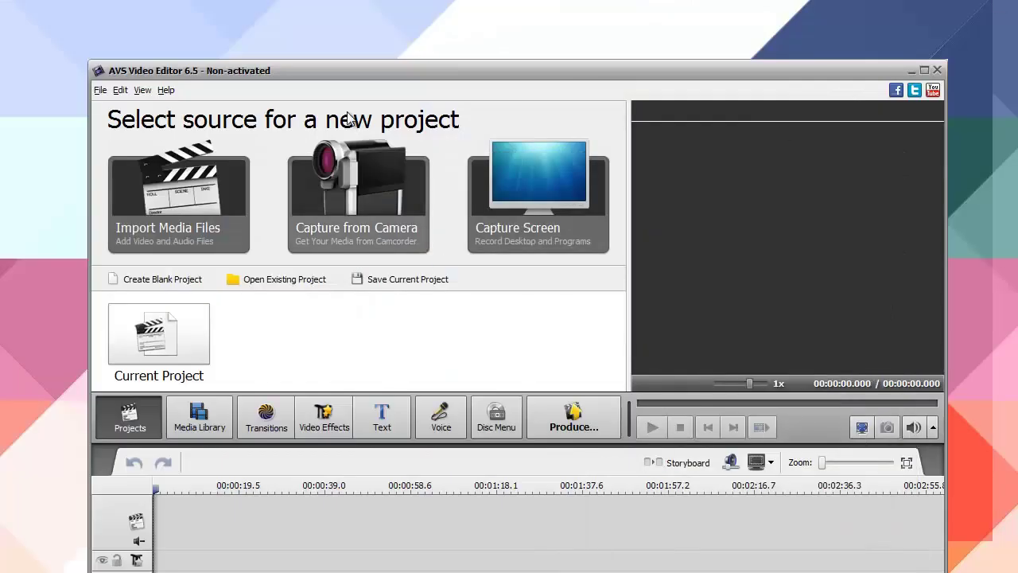
Shift the editor window up-left to the top of the screen and widen it slightly
left_click_drag(382, 73, 342, 0)
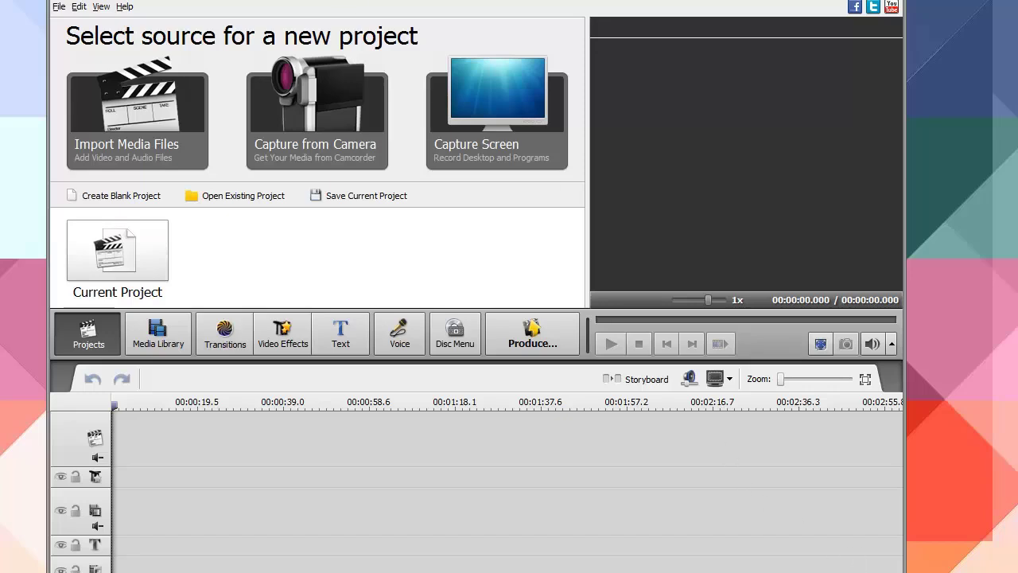
mouse_move(905, 504)
left_mouse_down()
mouse_move(995, 504)
mouse_move(903, 504)
left_mouse_up()
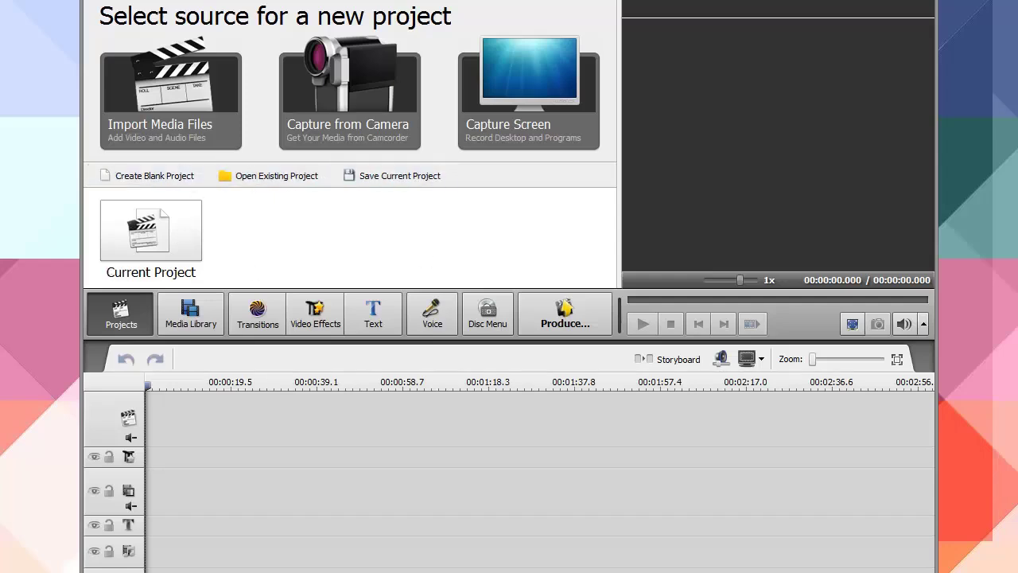
Place Arise.mp4 on the video track, accept the aspect ratio, and close the tips
left_click_drag(152, 425, 209, 420)
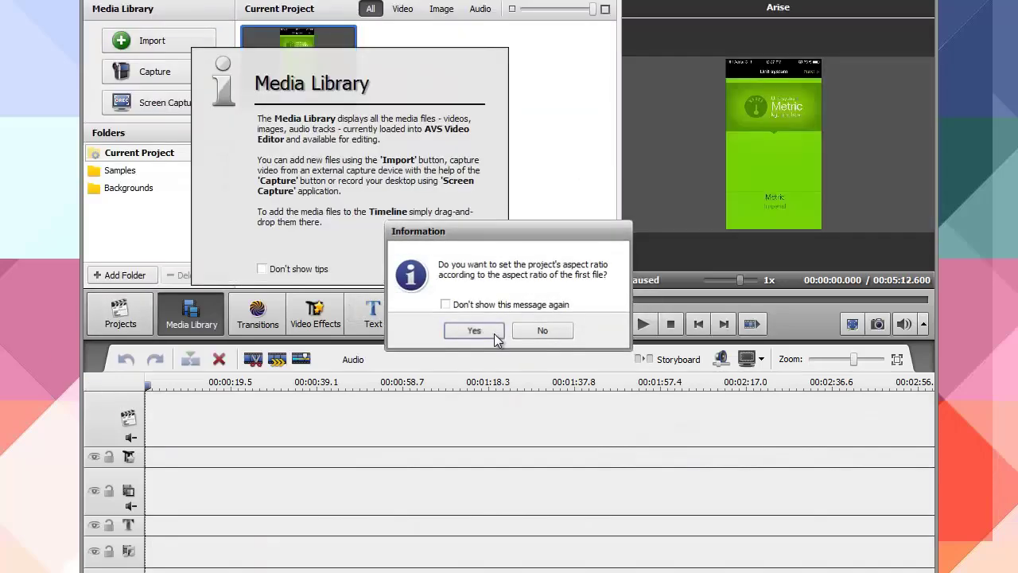
left_click(501, 335)
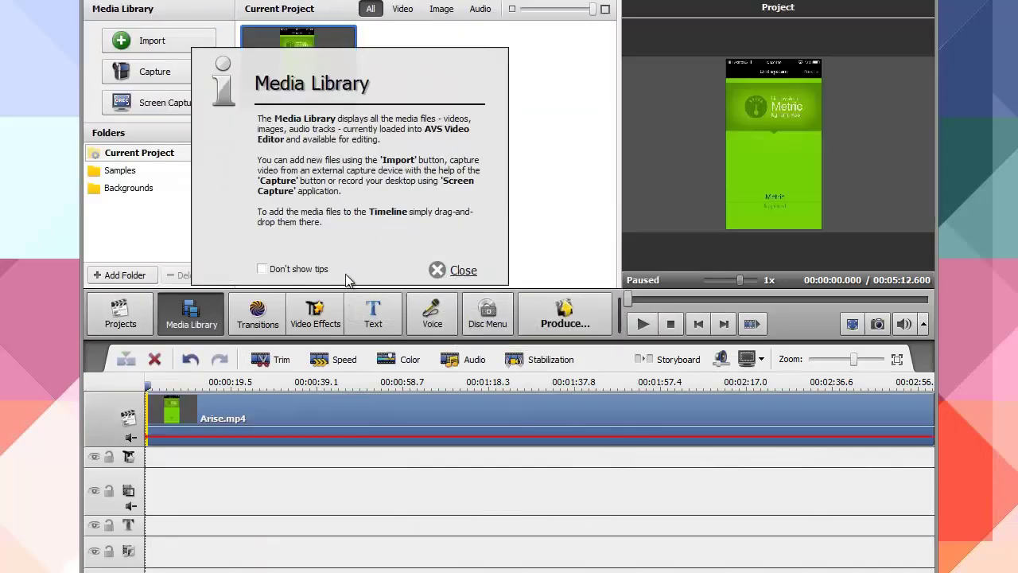
left_click(455, 271)
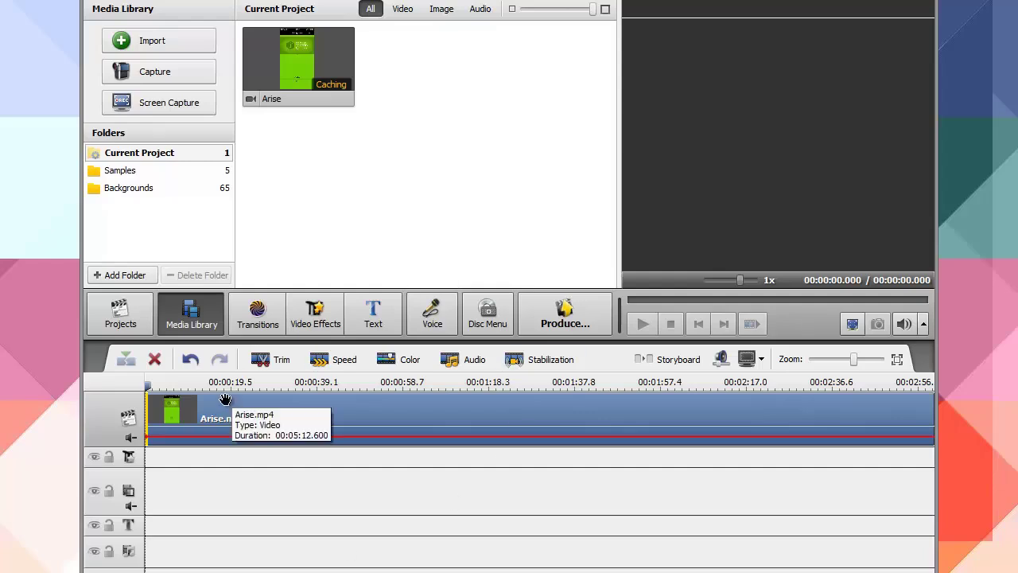
left_click_drag(147, 388, 157, 388)
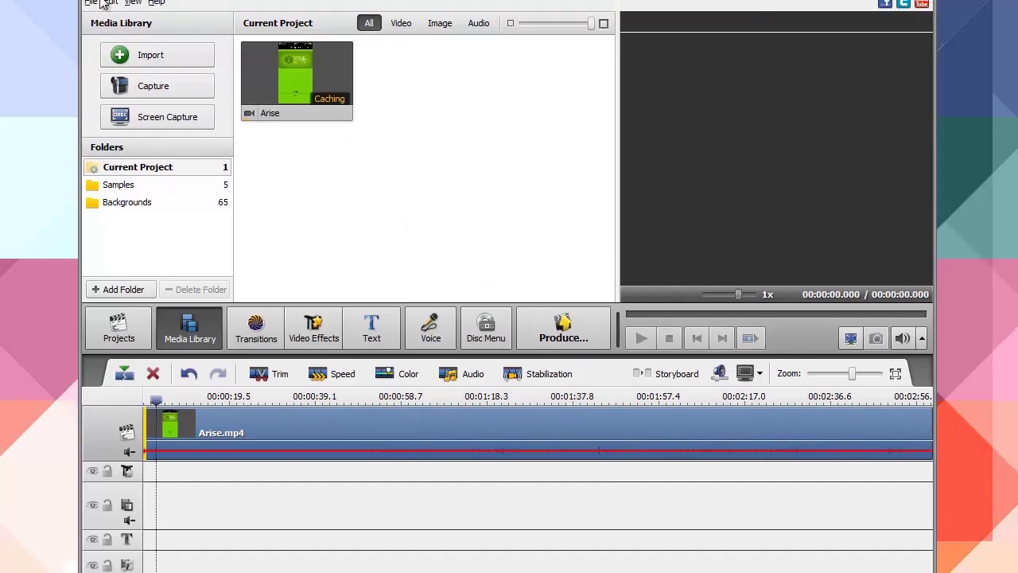
left_click(91, 4)
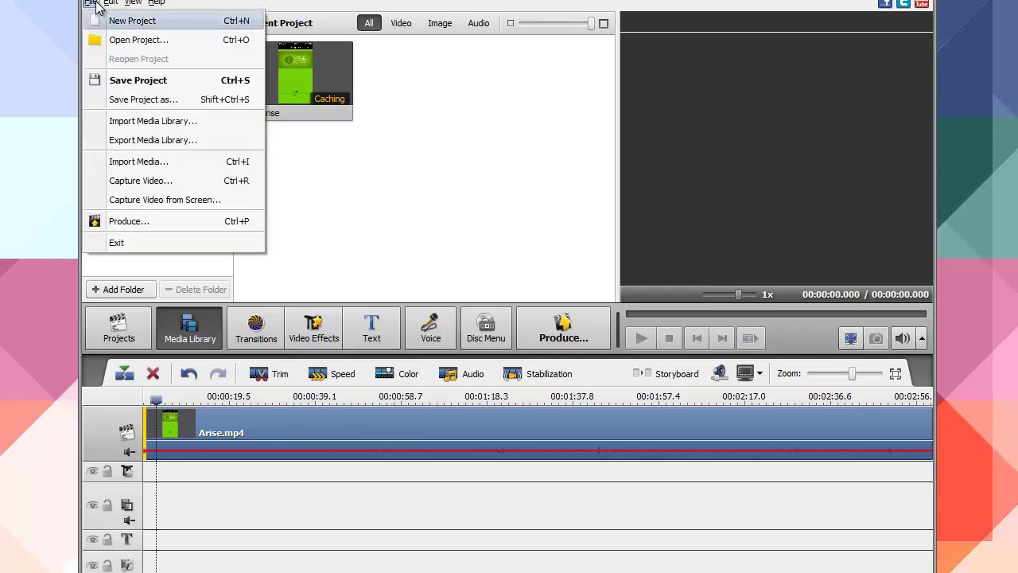
mouse_move(112, 5)
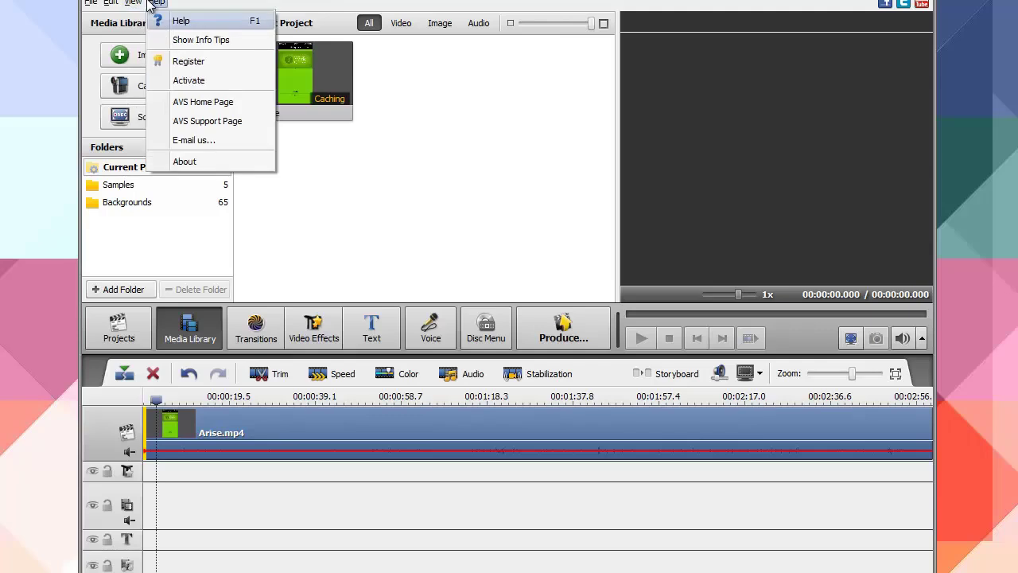
left_click(488, 202)
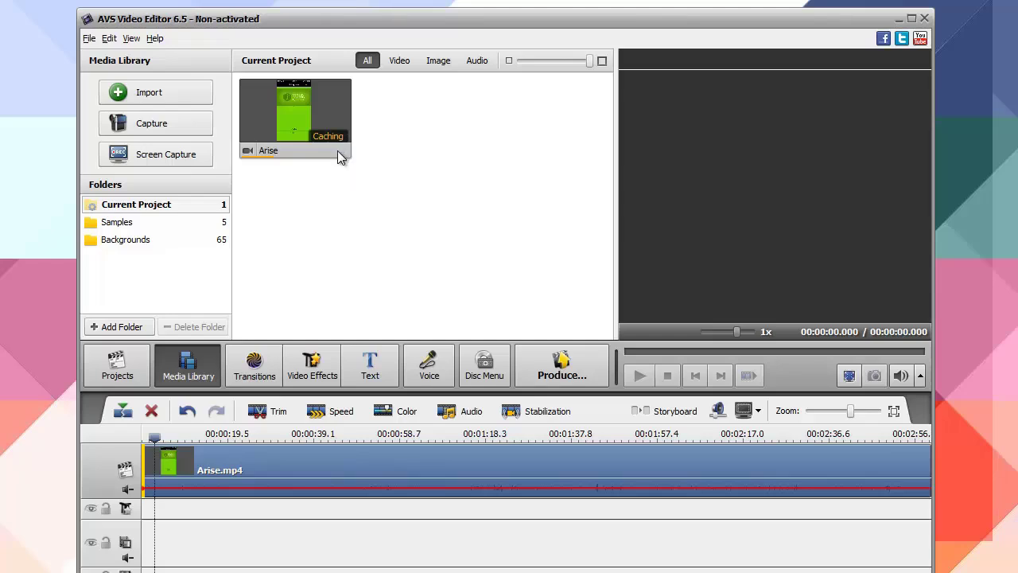
Drop the Midnight Blue background onto the overlay track's start, then select Arise.mp4
left_click(158, 228)
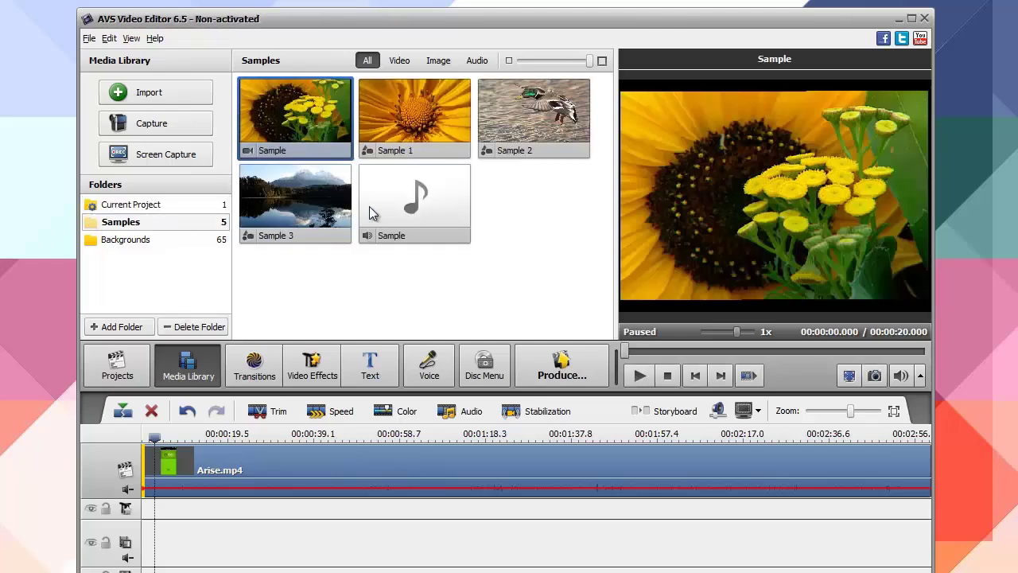
left_click(141, 243)
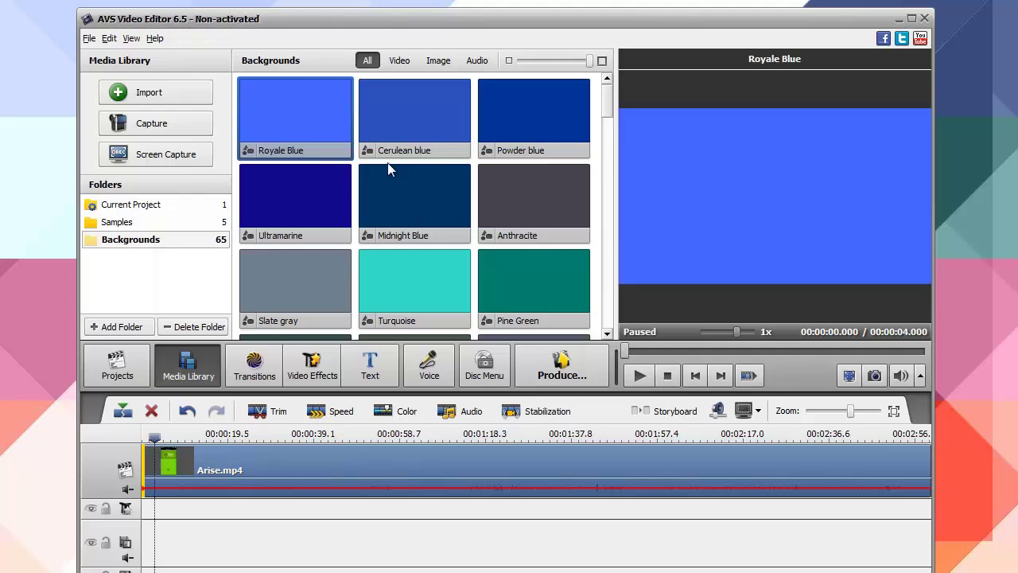
left_click_drag(400, 209, 153, 545)
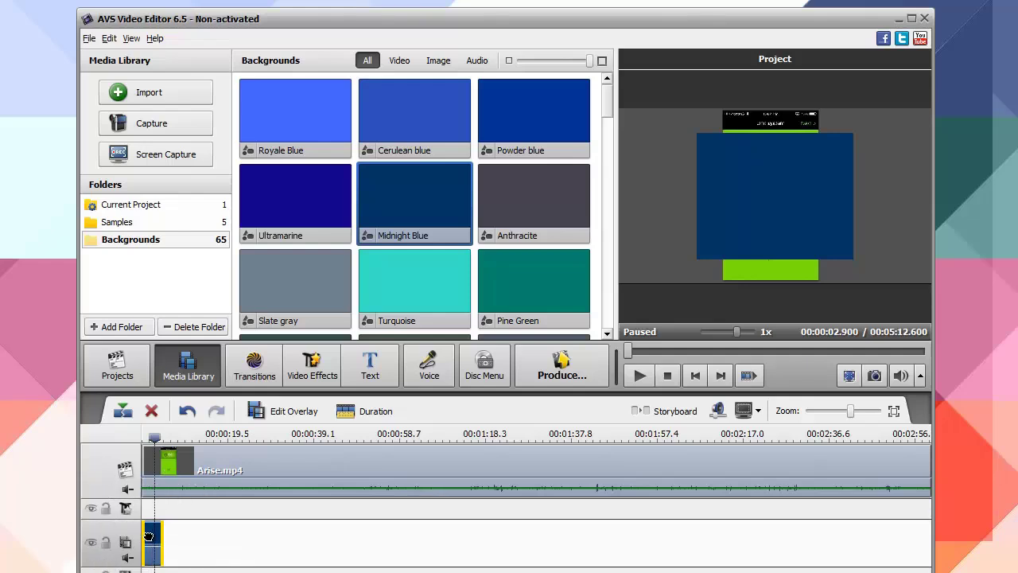
left_click(170, 469)
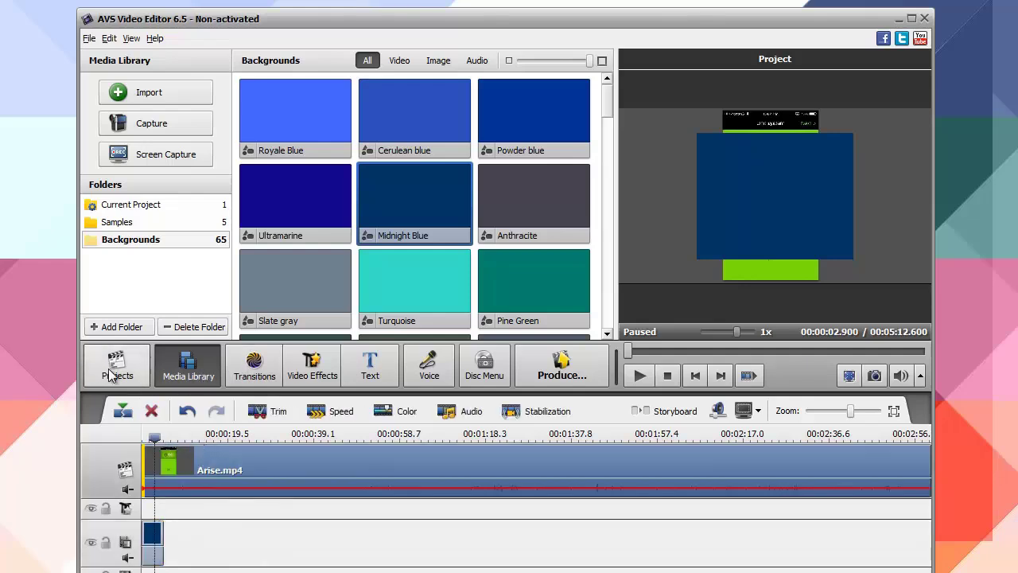
Browse transitions and video effects with tips disabled, preview Grid Mosaic, then view text styles
left_click(250, 372)
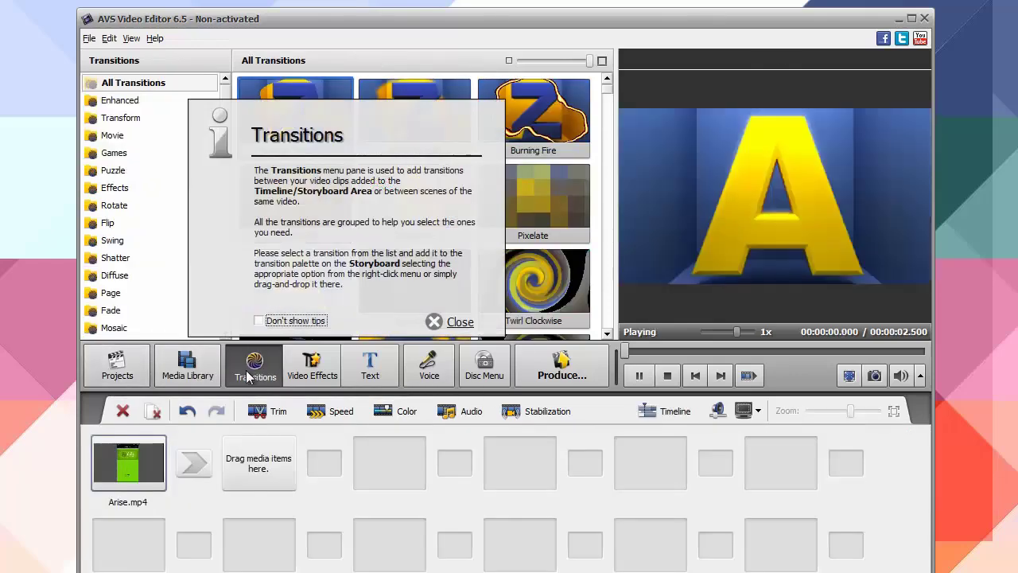
left_click(455, 322)
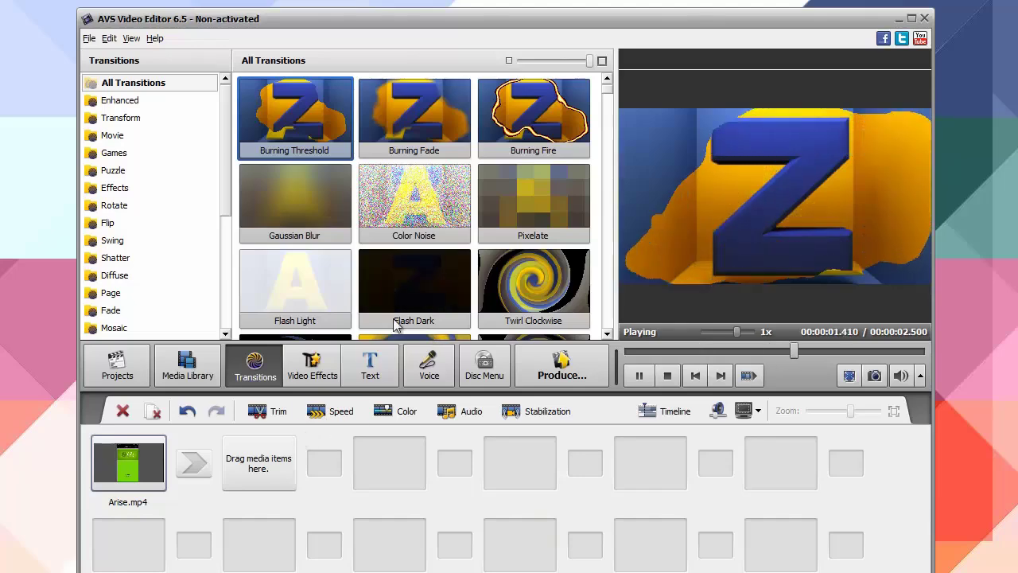
left_click(291, 379)
left_click(326, 320)
left_click(434, 321)
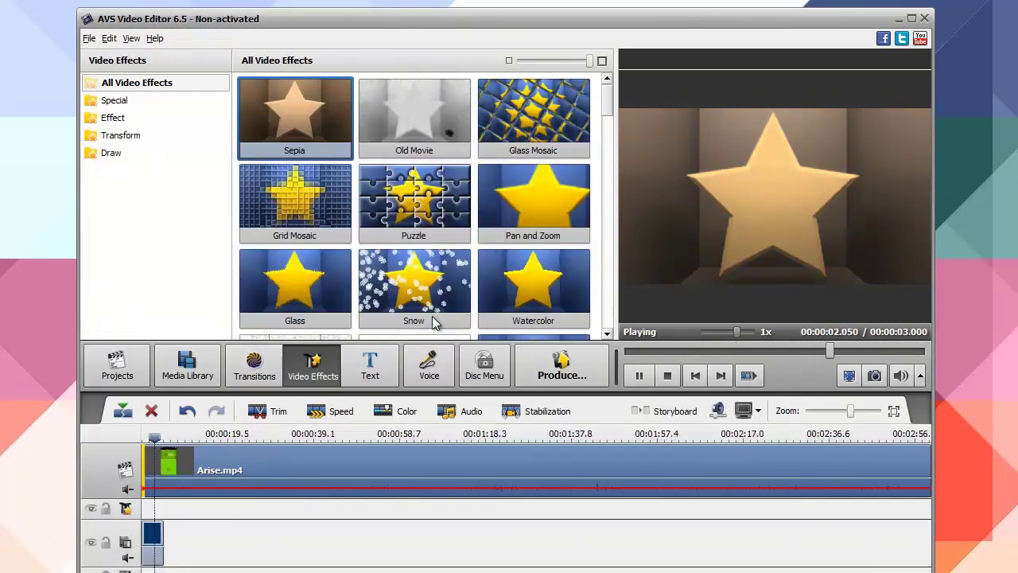
left_click(324, 216)
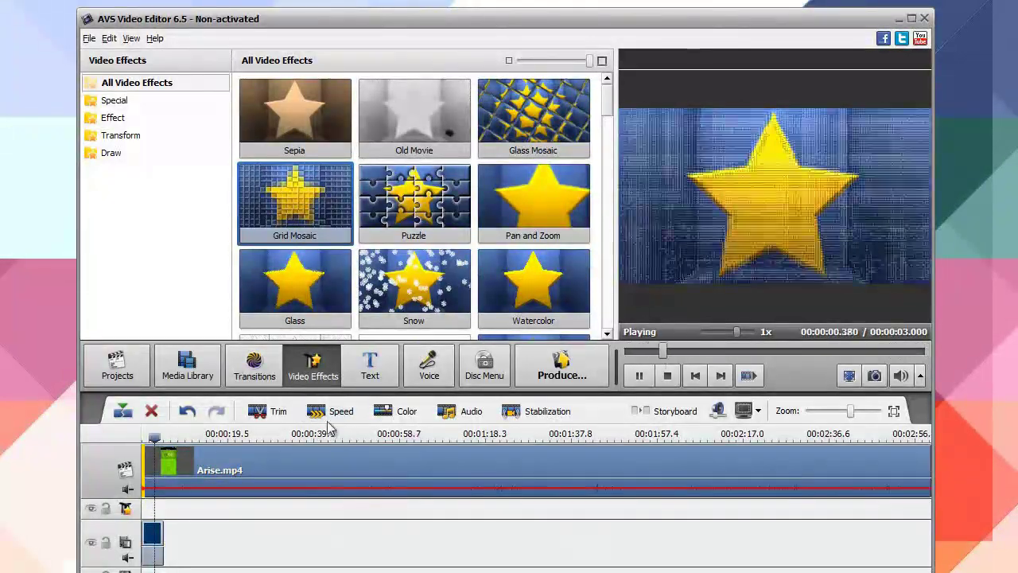
left_click(370, 366)
Preview the Comics Balloons 3 and Simple 07, 09, 06 and 05 text styles
left_click(447, 288)
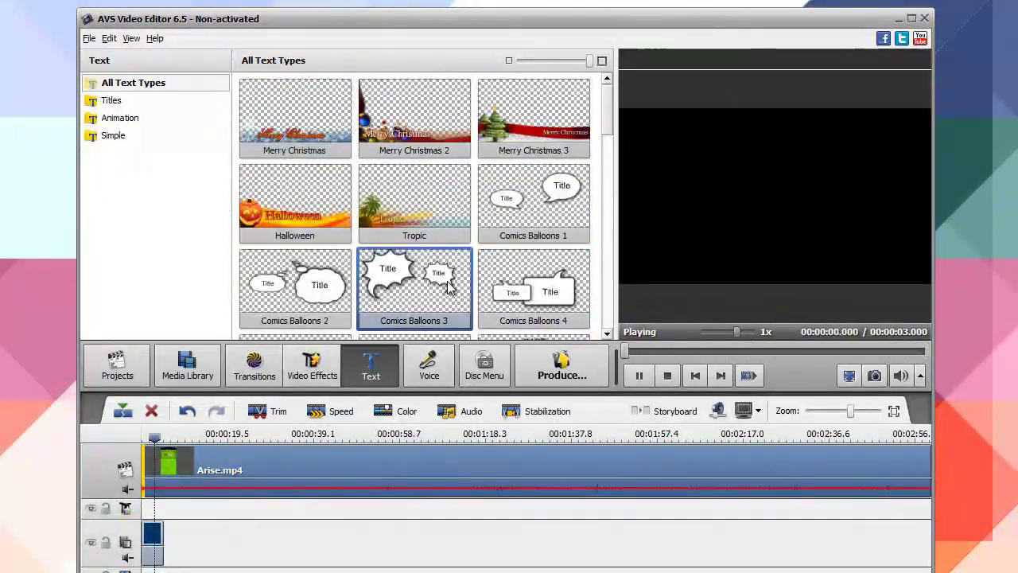
scroll(448, 287, "down", 10)
left_click(533, 202)
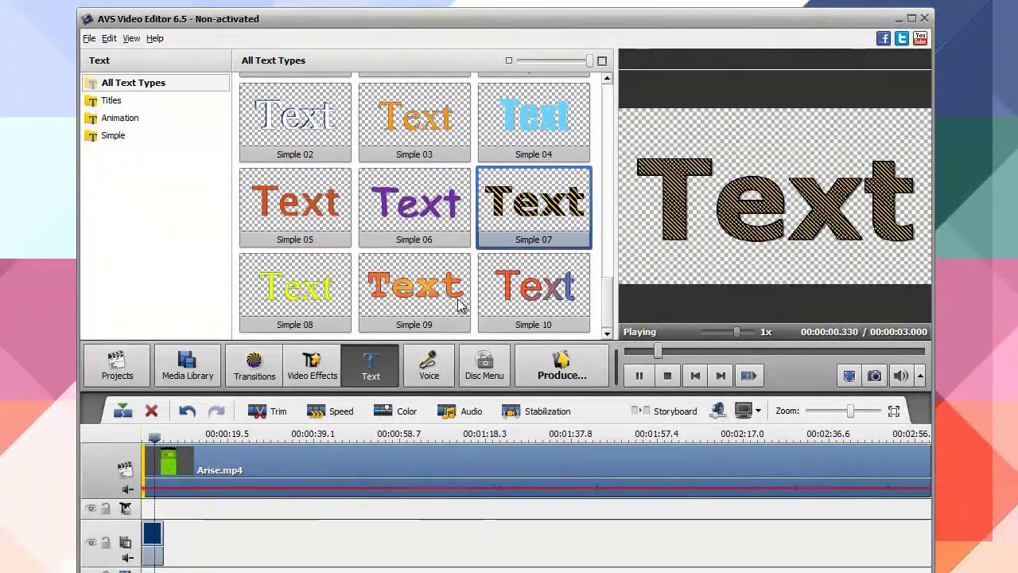
left_click(459, 306)
left_click(412, 205)
left_click(267, 213)
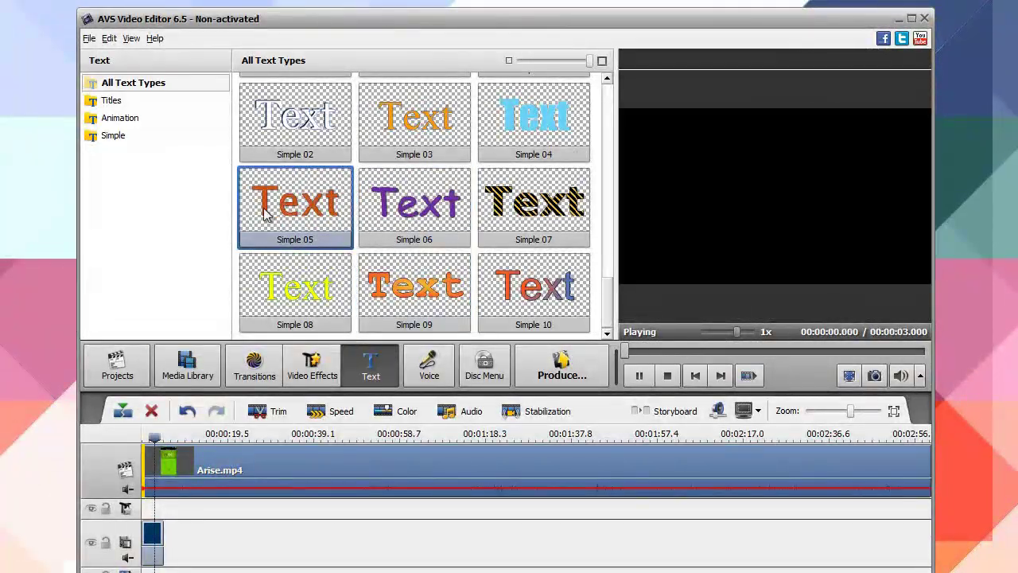
Filter the text styles to the Simple category, then bring up the Voice Record panel
left_click(137, 121)
left_click(133, 139)
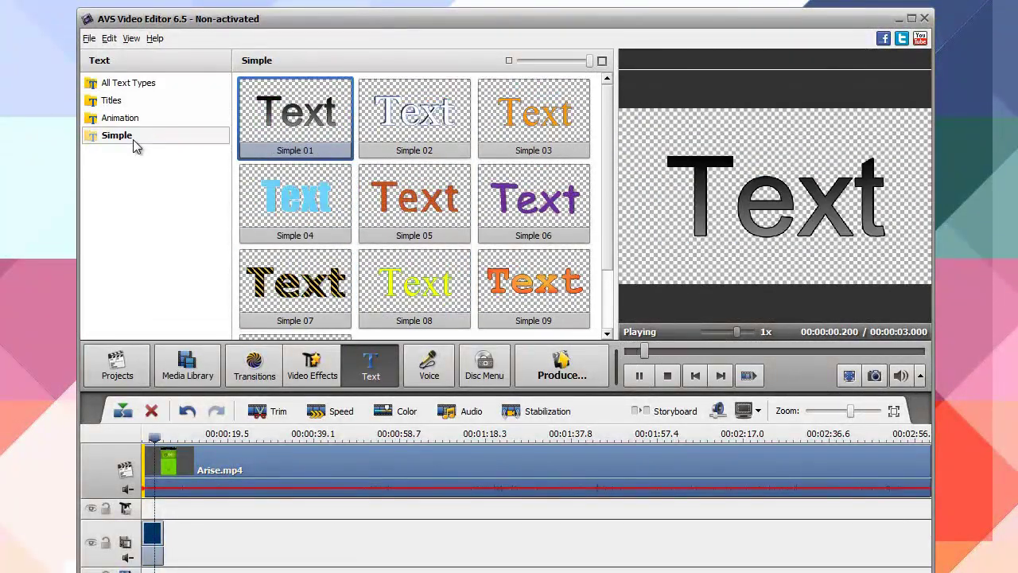
left_click(428, 378)
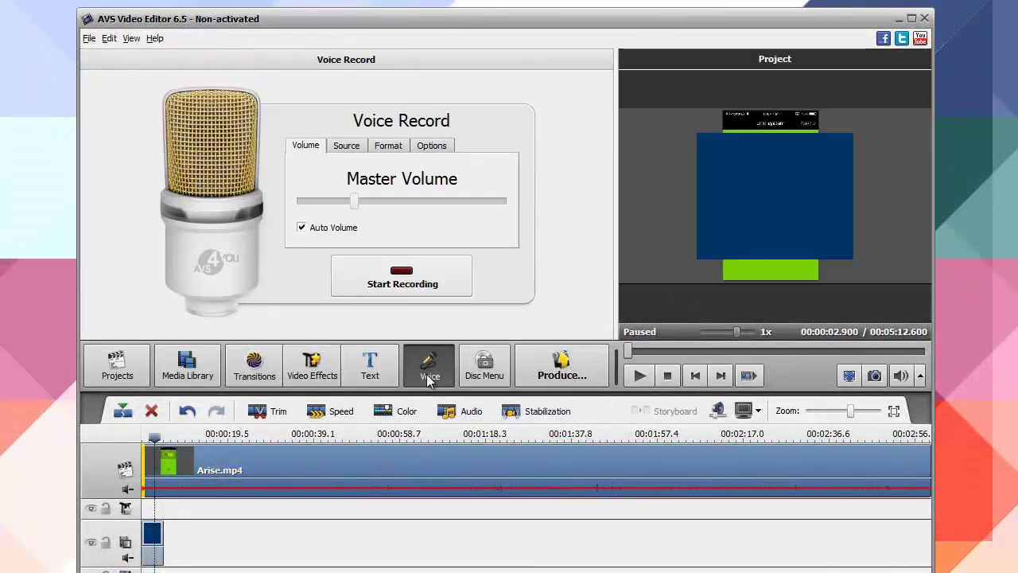
Review the Disc Menu styles and Main Page title, then go back to the Media Library
left_click(493, 363)
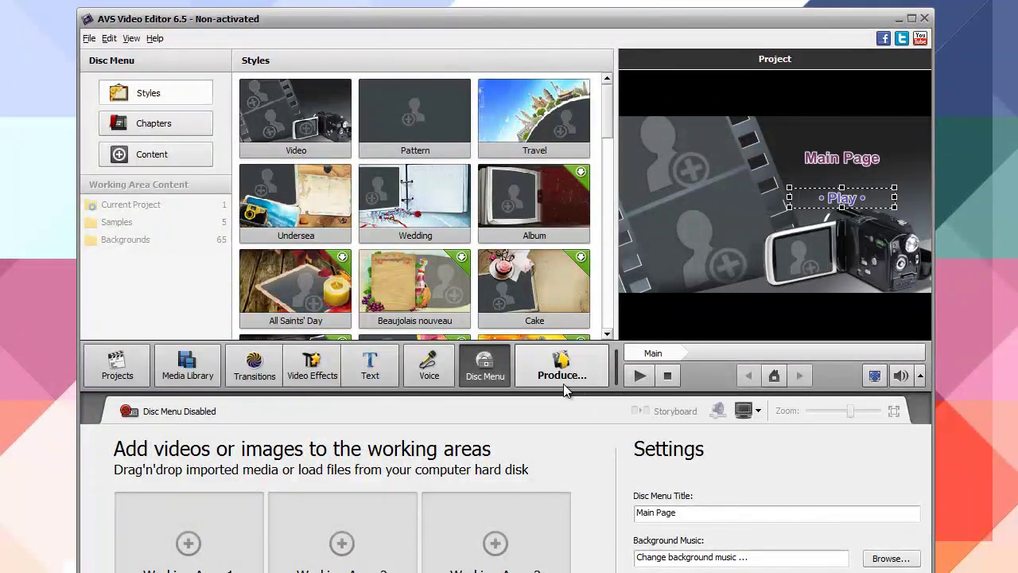
left_click(188, 368)
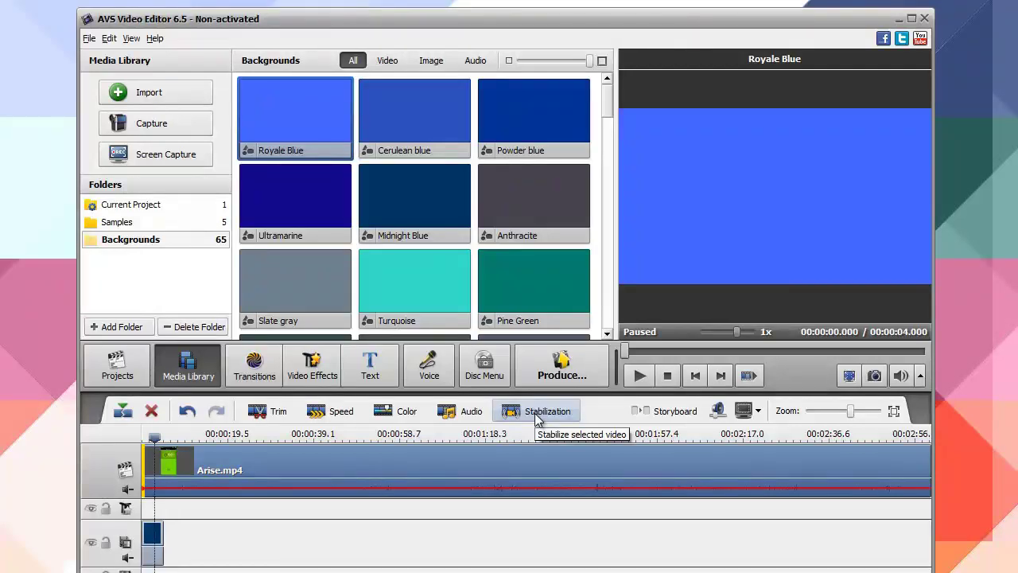
Zoom the timeline out, play and pause the preview, then move the playhead to 00:02:06.692
left_click(811, 415)
left_click(817, 417)
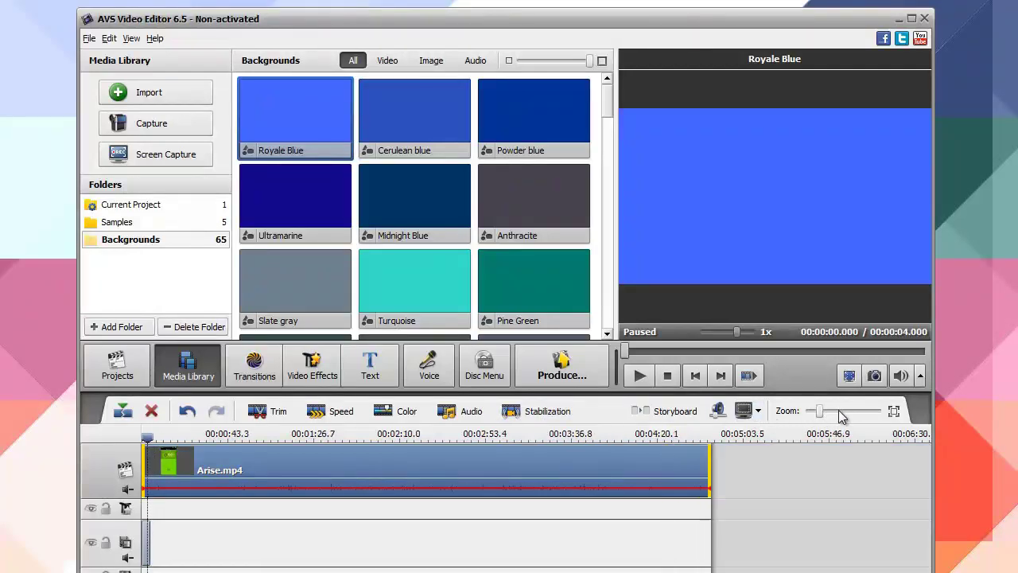
scroll(848, 418, "up", 2)
scroll(848, 418, "down", 2)
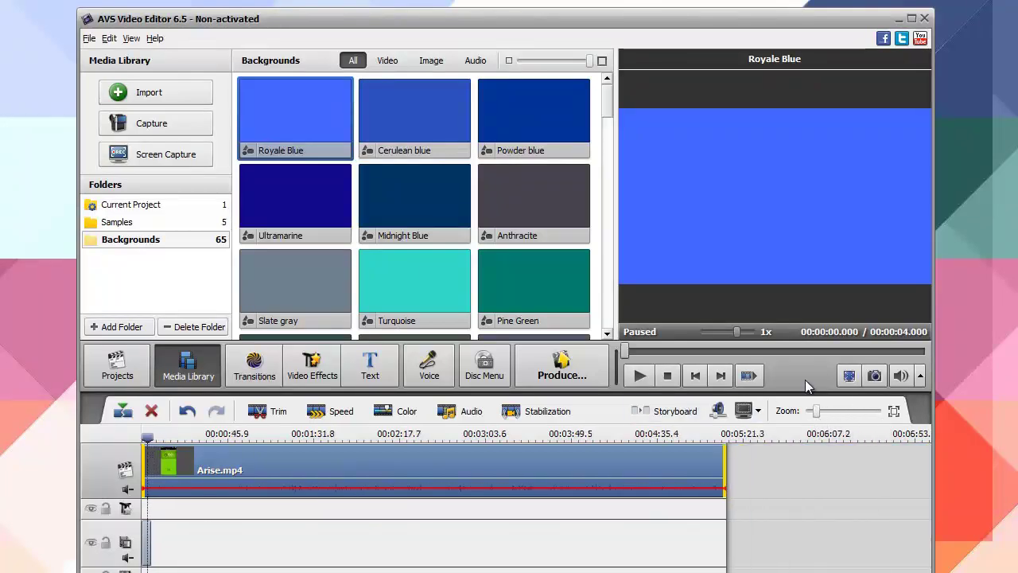
left_click(639, 376)
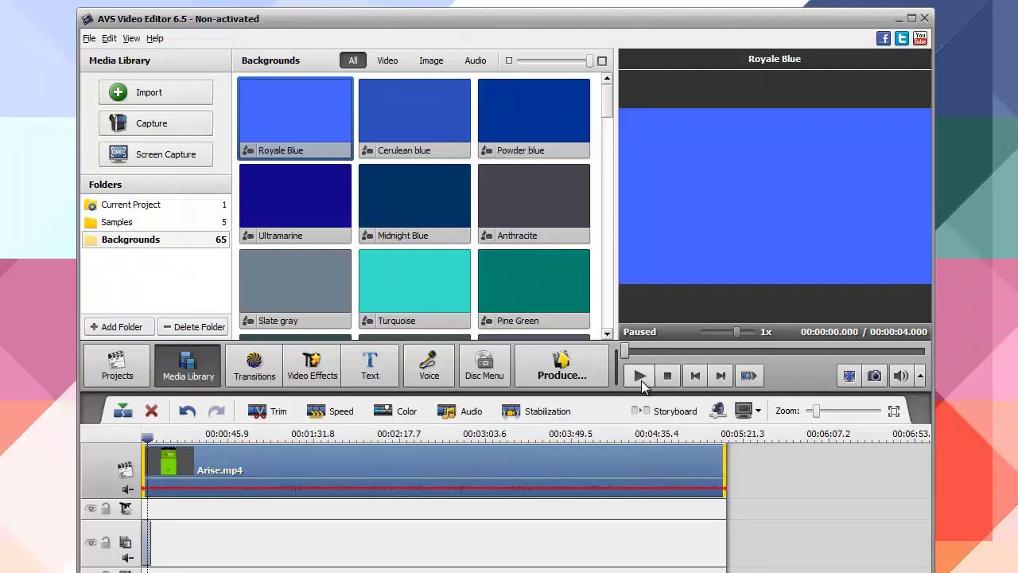
left_click(664, 377)
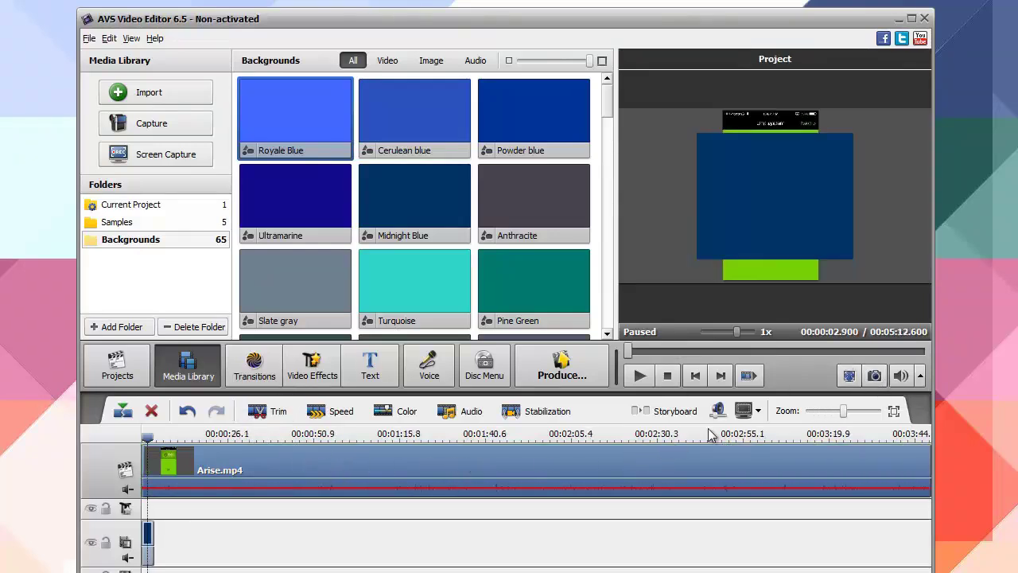
left_click_drag(147, 440, 517, 476)
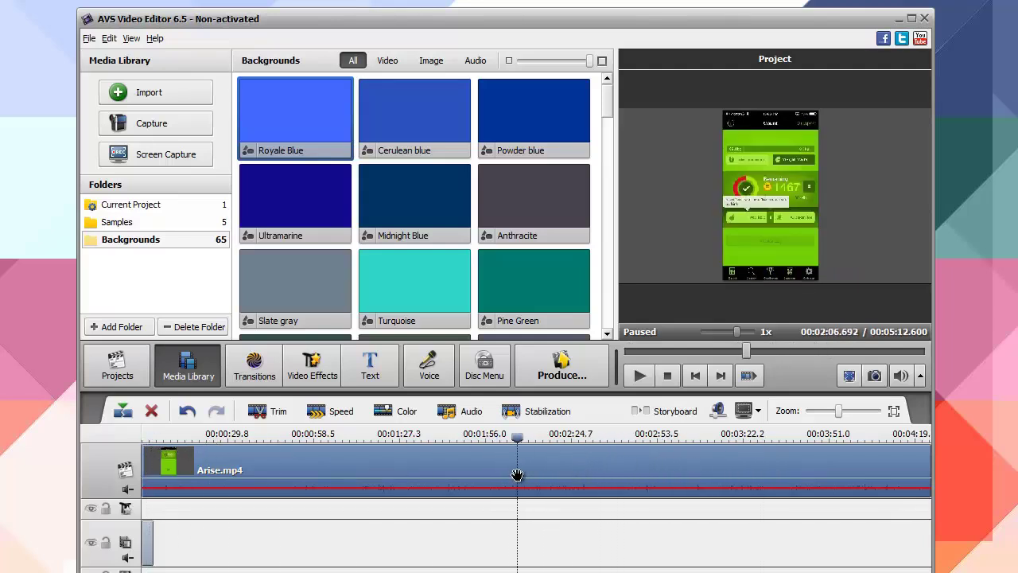